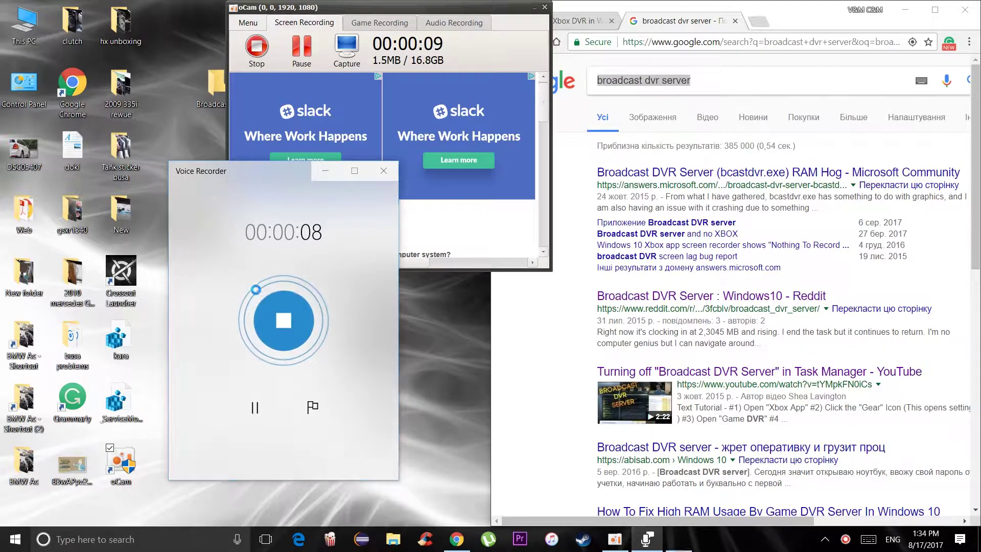
# Briefly check Task Manager and the search panel, then switch to the Steam 'Disabling Xbox DVR' tab
pyautogui.hotkey('ctrl', 'shift', 'Escape')
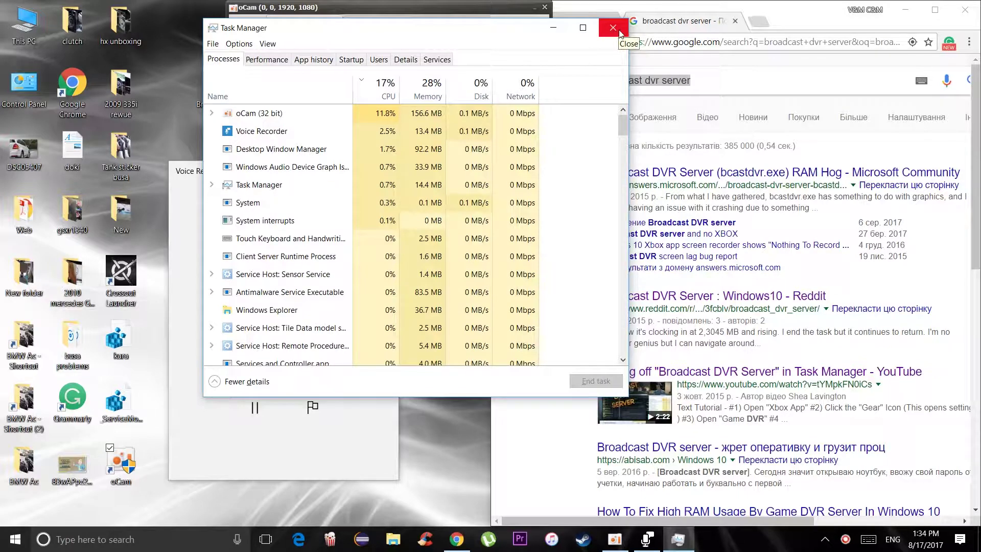
pyautogui.click(622, 27)
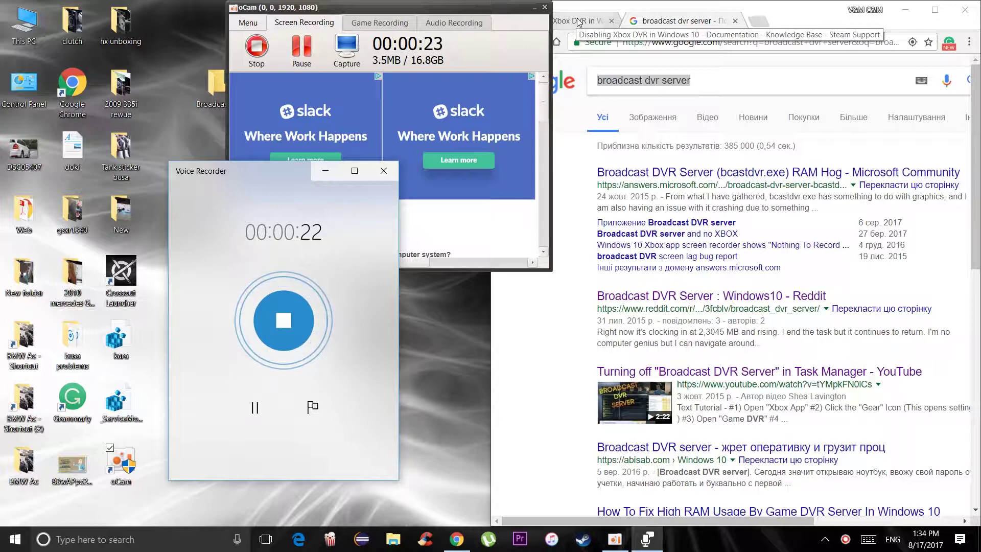
pyautogui.click(125, 543)
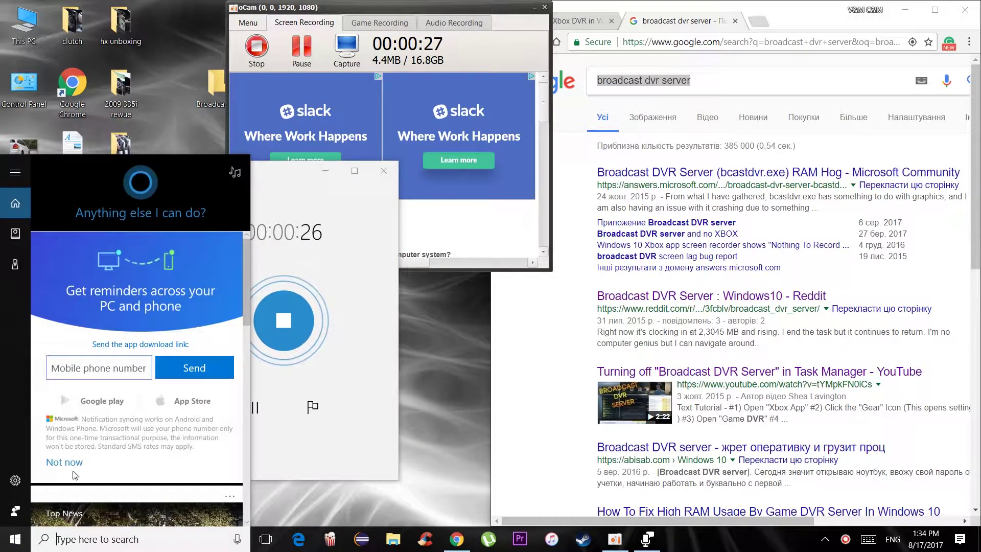
pyautogui.click(462, 392)
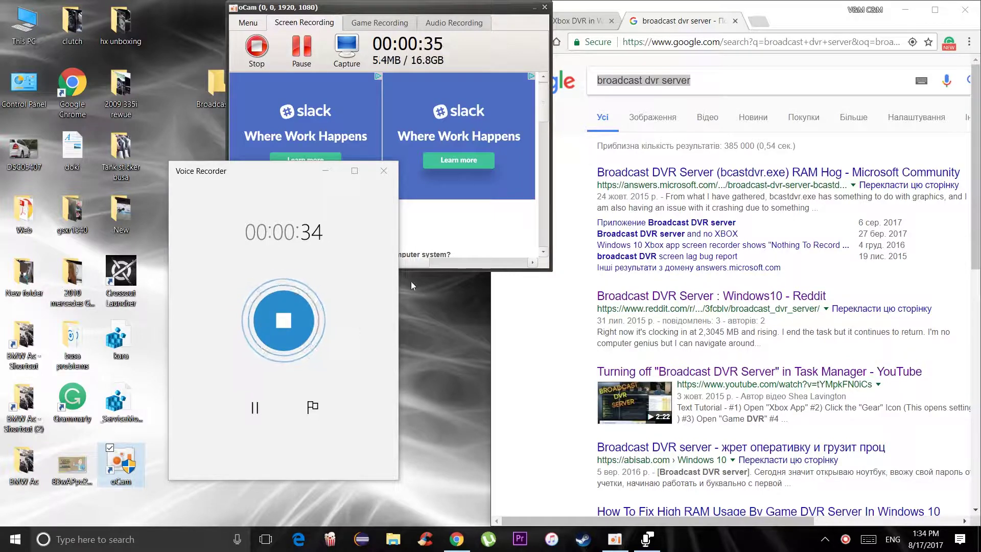
pyautogui.click(601, 19)
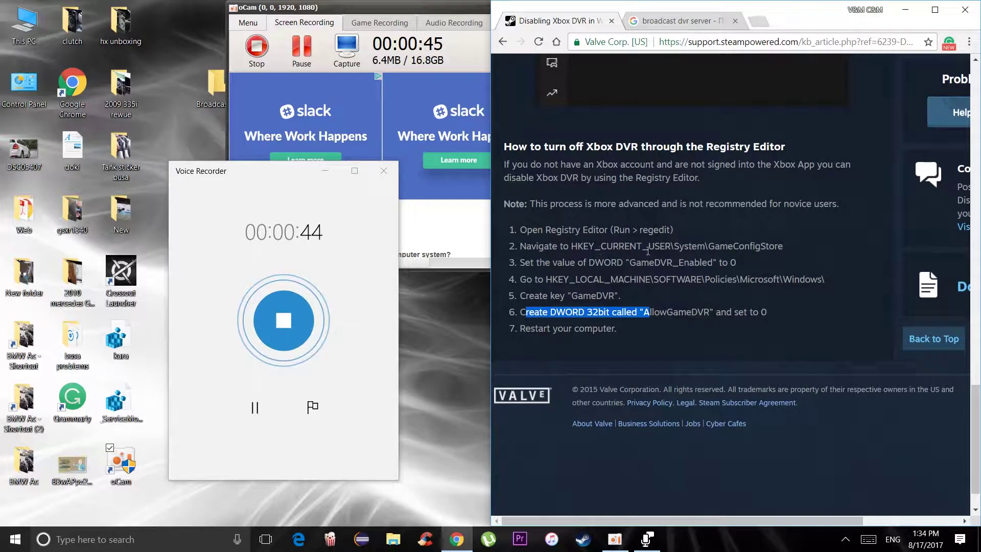
# Scroll through the Steam article and select its web address
pyautogui.scroll(15, 587, 210)
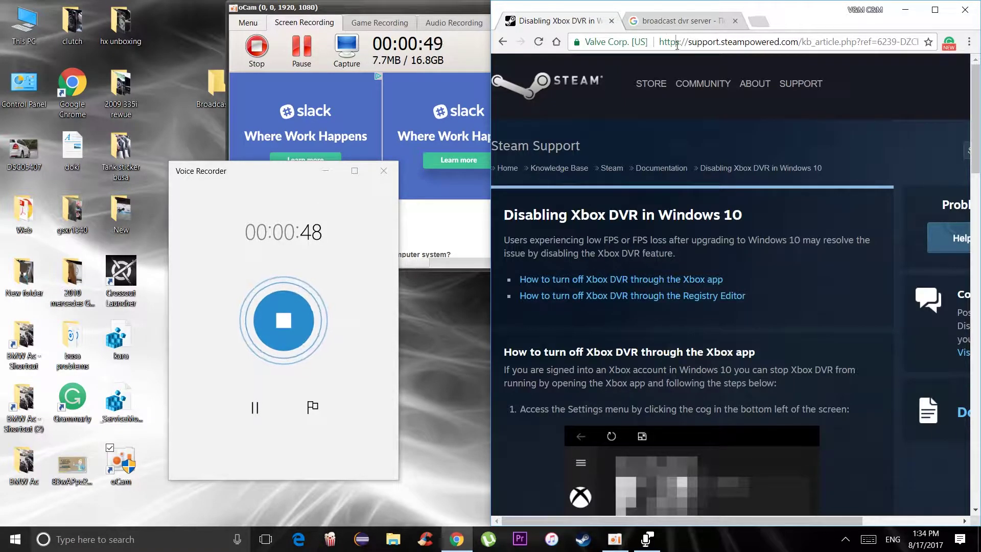
pyautogui.moveTo(676, 42); pyautogui.dragTo(907, 51)
pyautogui.scroll(-10, 654, 213)
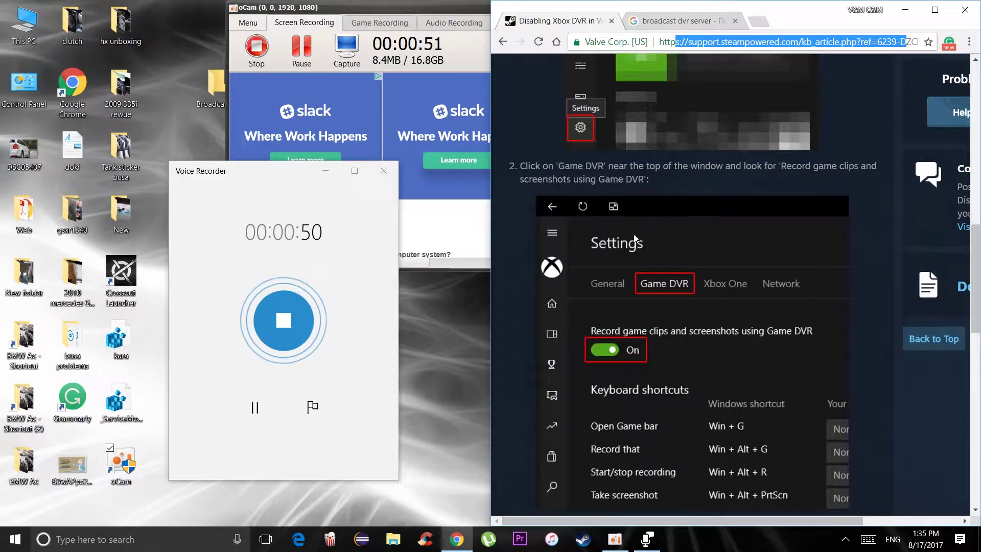
pyautogui.scroll(-10, 622, 212)
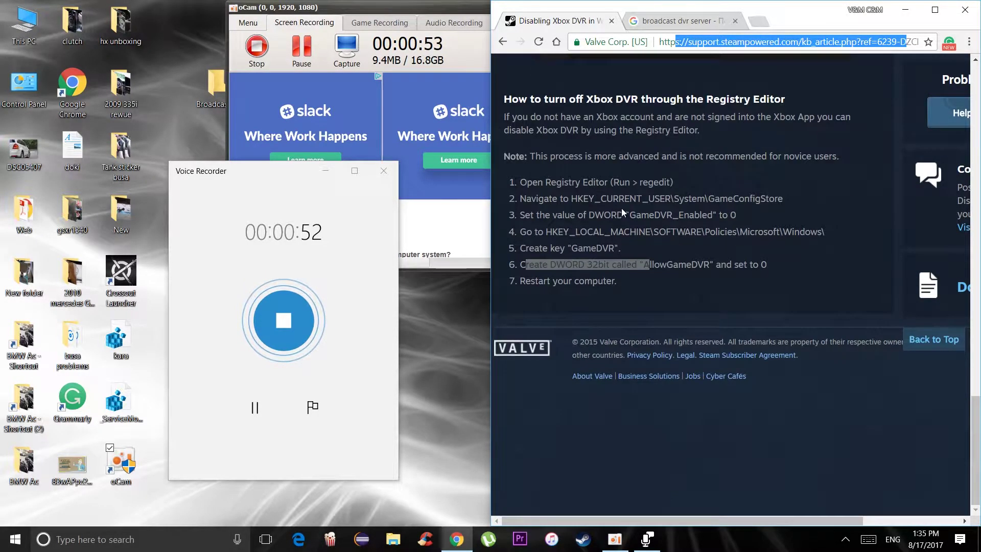
pyautogui.scroll(5, 622, 190)
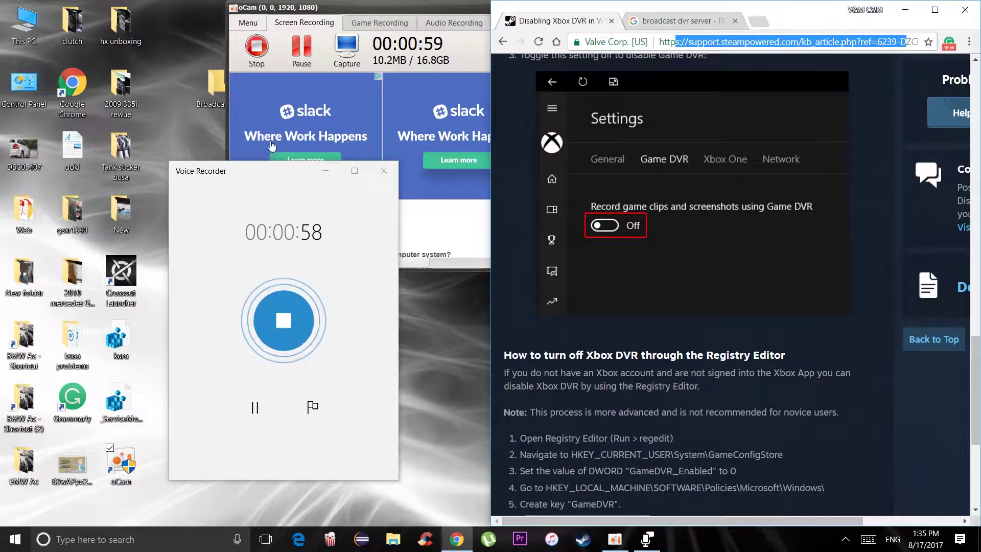
pyautogui.scroll(-3, 600, 388)
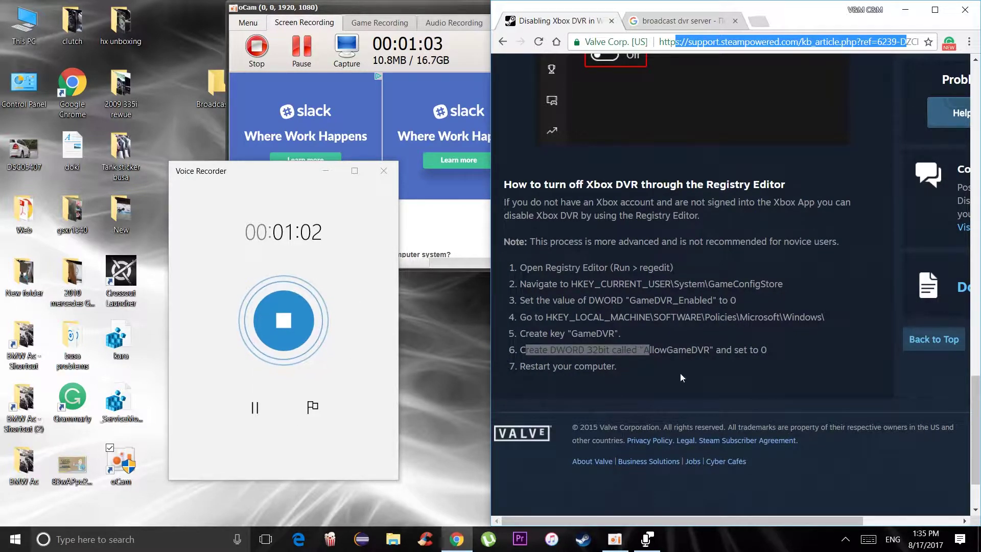
# Highlight the seven Registry Editor steps, clear the selection, and open Windows search
pyautogui.moveTo(533, 267); pyautogui.dragTo(517, 445)
pyautogui.click(458, 366)
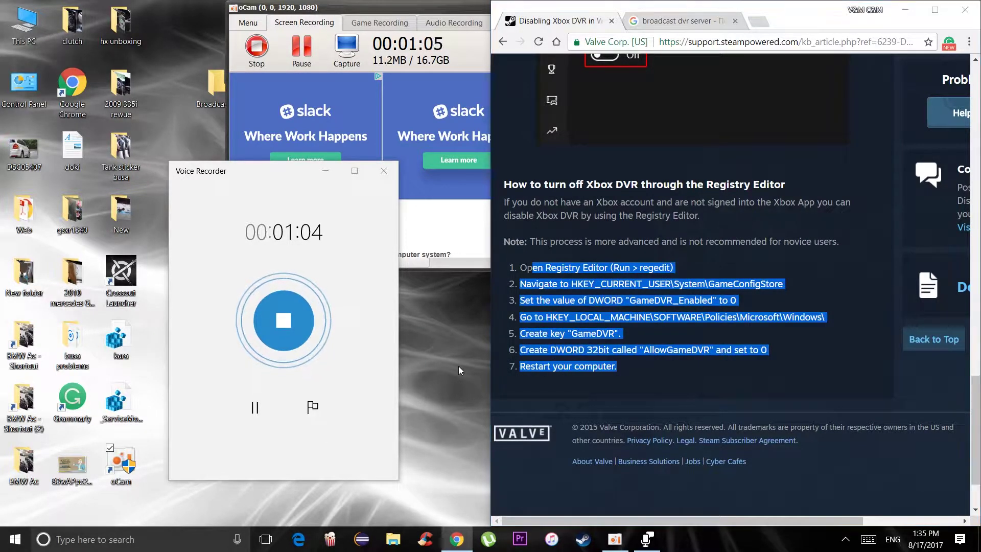
pyautogui.click(609, 303)
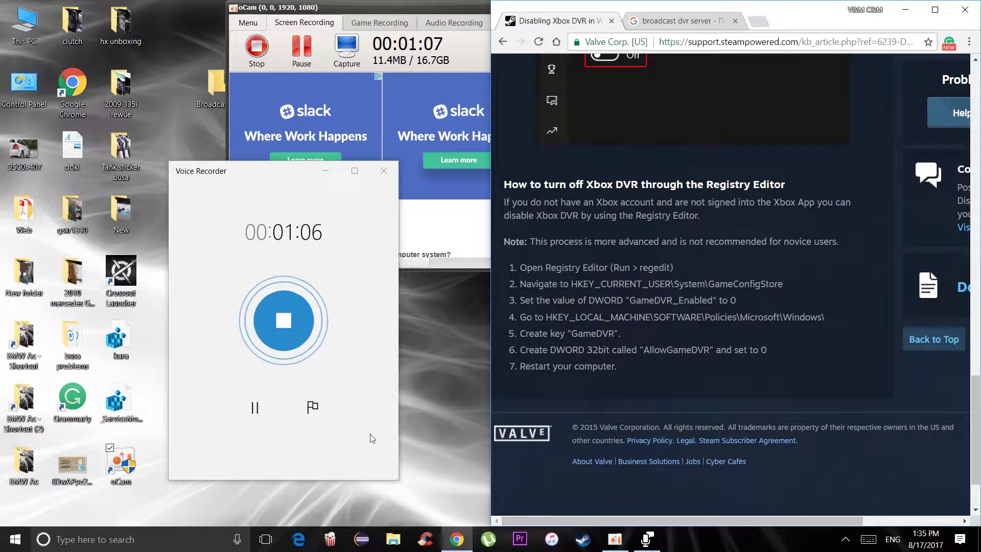
pyautogui.click(178, 538)
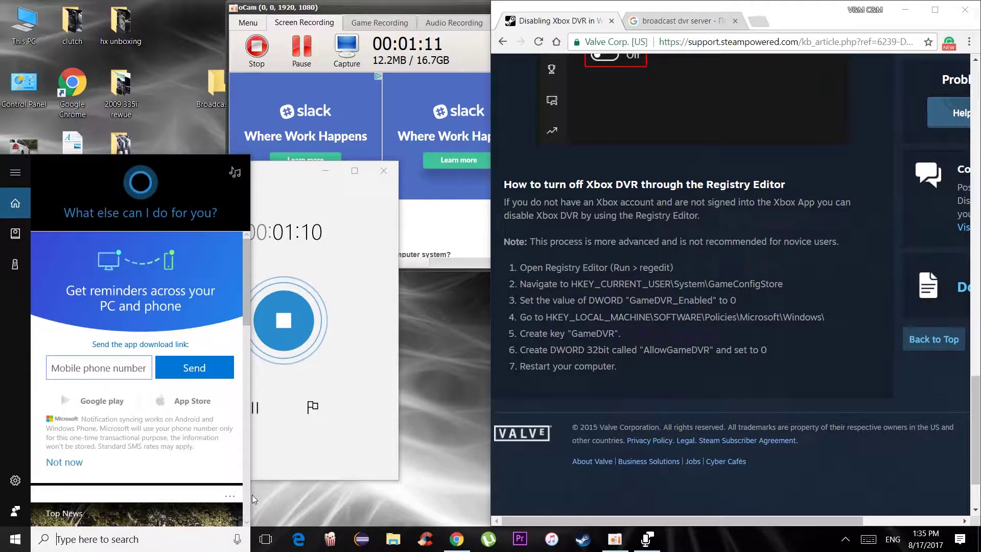
# Launch regedit from Windows Search and snap Registry Editor to the top-left beside the article
pyautogui.write('regedit')
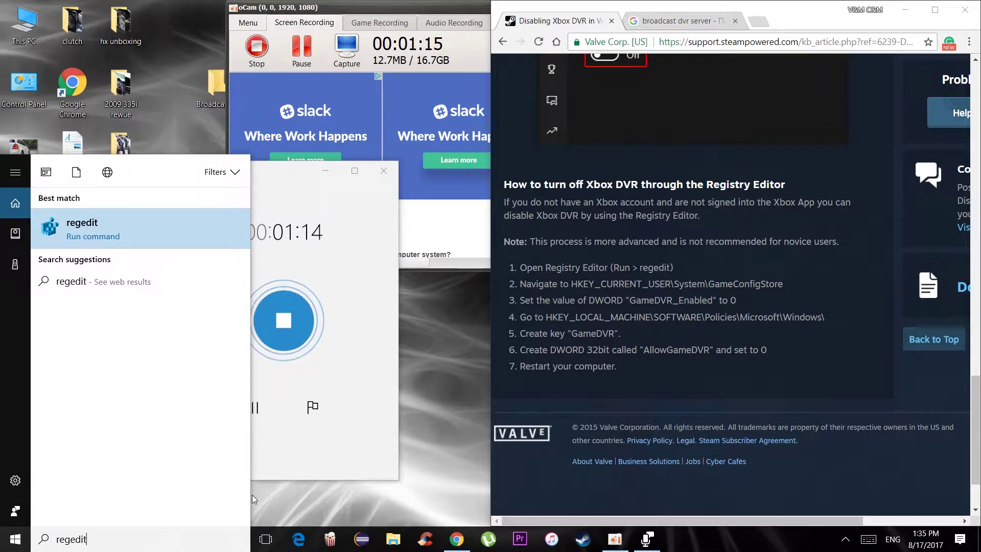
pyautogui.press('Return')
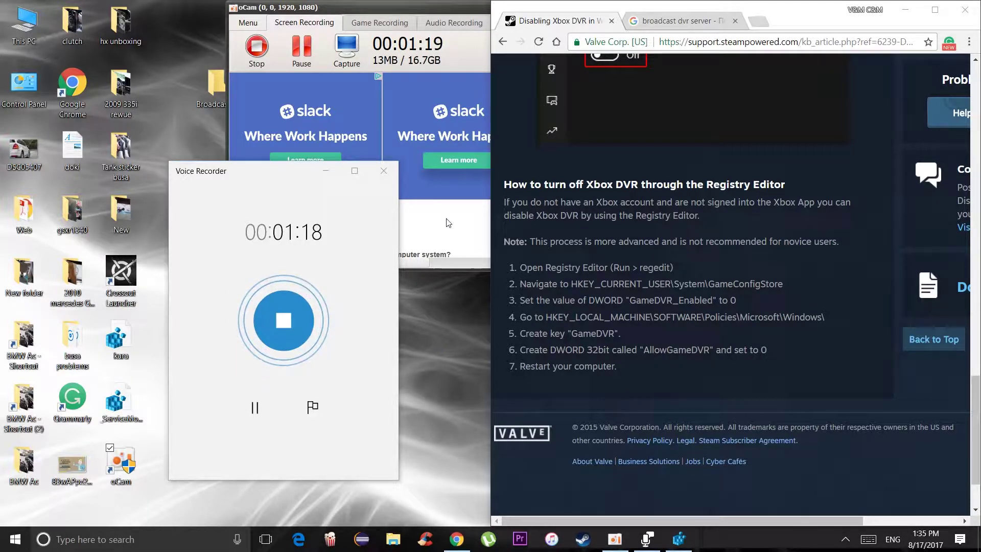
pyautogui.click(678, 546)
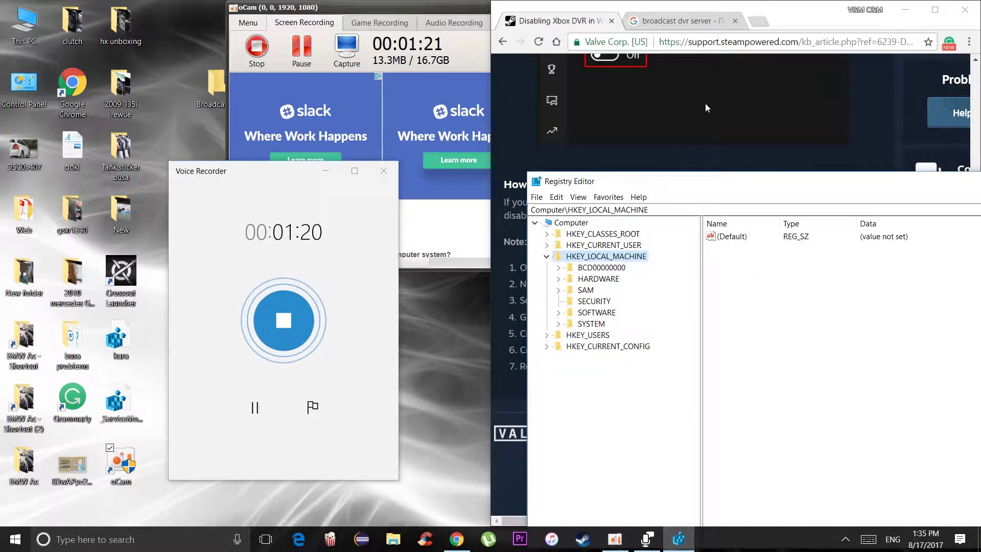
pyautogui.moveTo(714, 185); pyautogui.dragTo(8, 5)
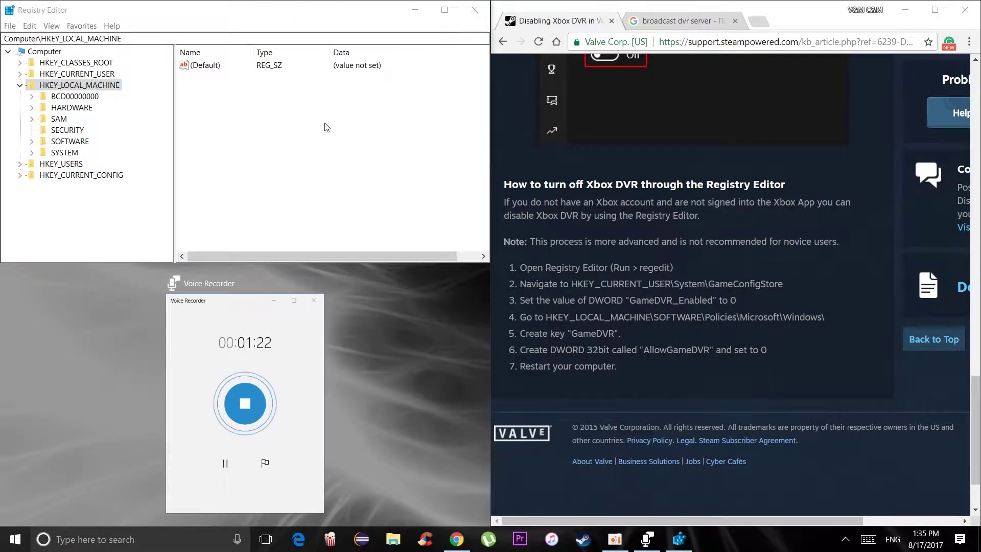
# Widen Registry Editor to the left half and expand HKEY_CURRENT_USER\System
pyautogui.doubleClick(256, 262)
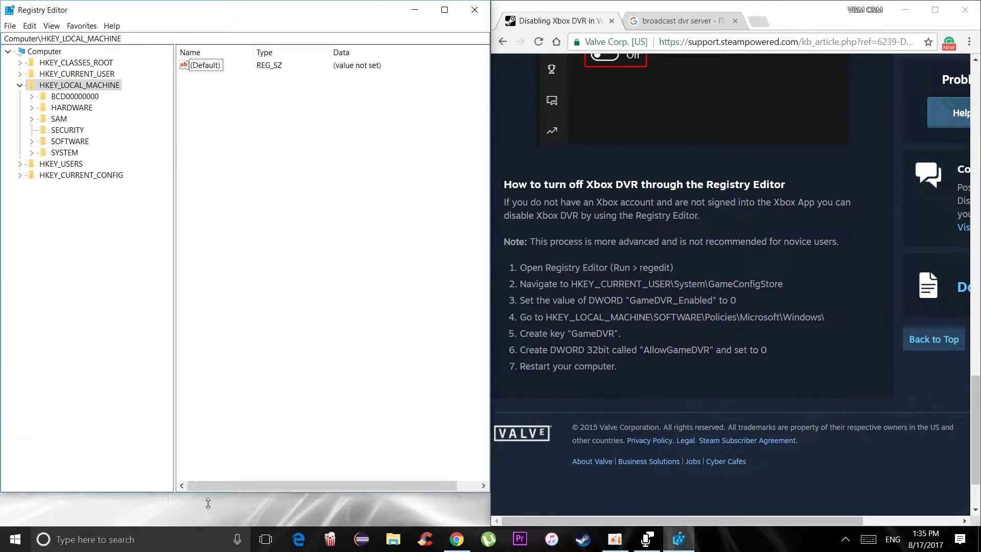
pyautogui.click(20, 85)
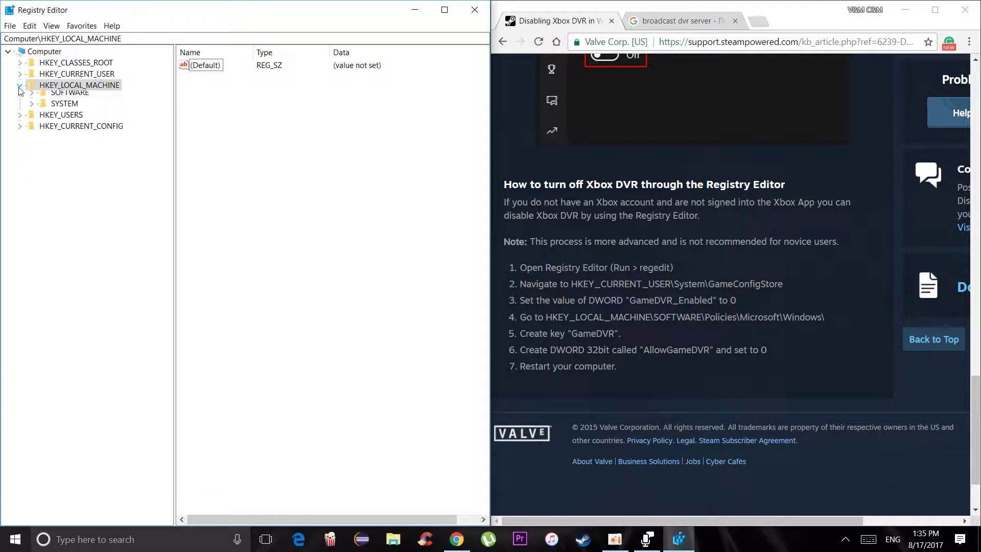
pyautogui.moveTo(530, 283); pyautogui.dragTo(757, 306)
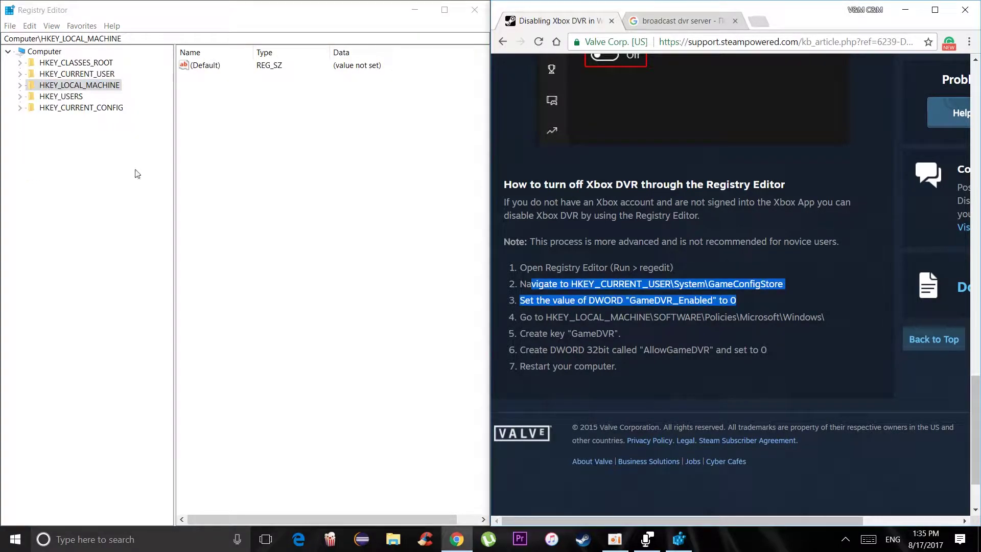
pyautogui.doubleClick(52, 75)
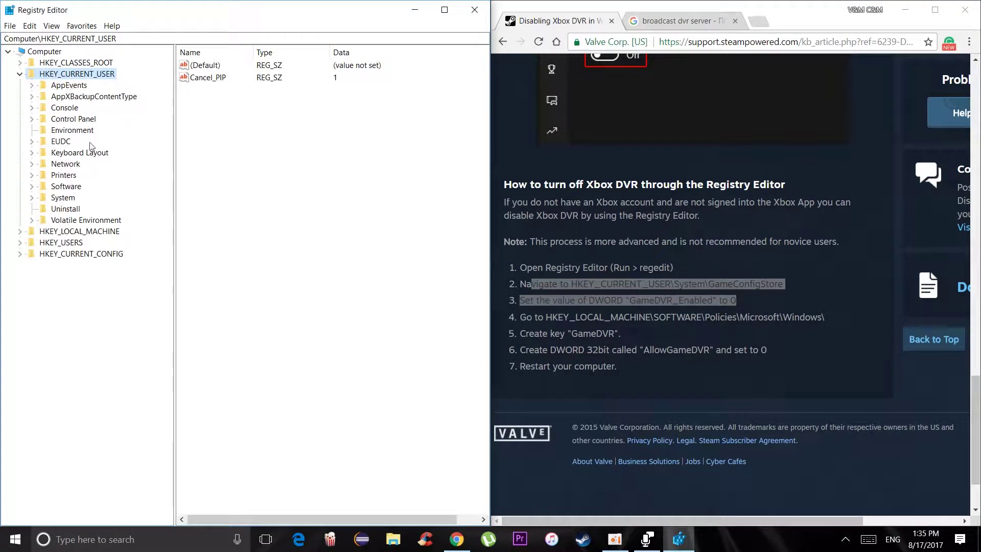
pyautogui.doubleClick(61, 198)
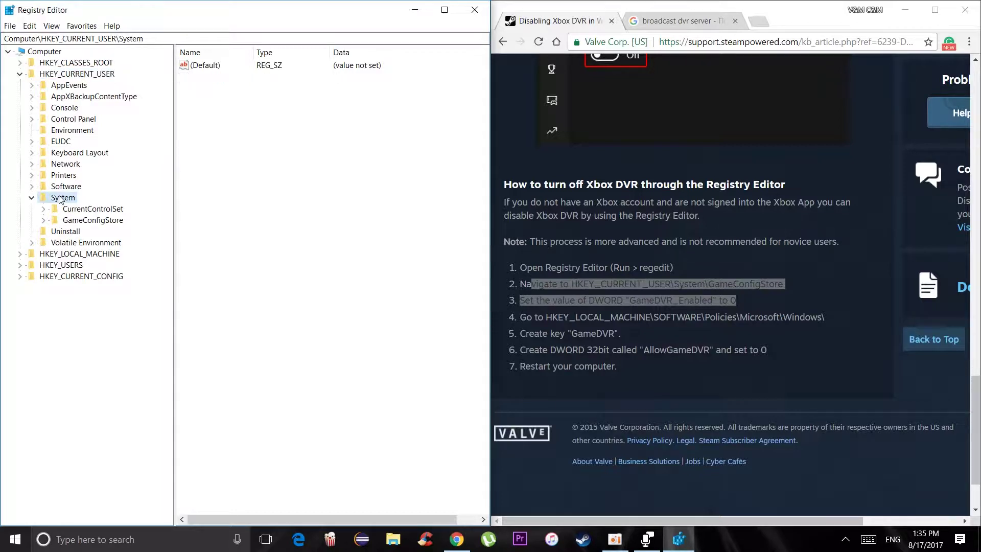
# Open GameDVR_Enabled in GameConfigStore and confirm its value data is 0
pyautogui.doubleClick(87, 221)
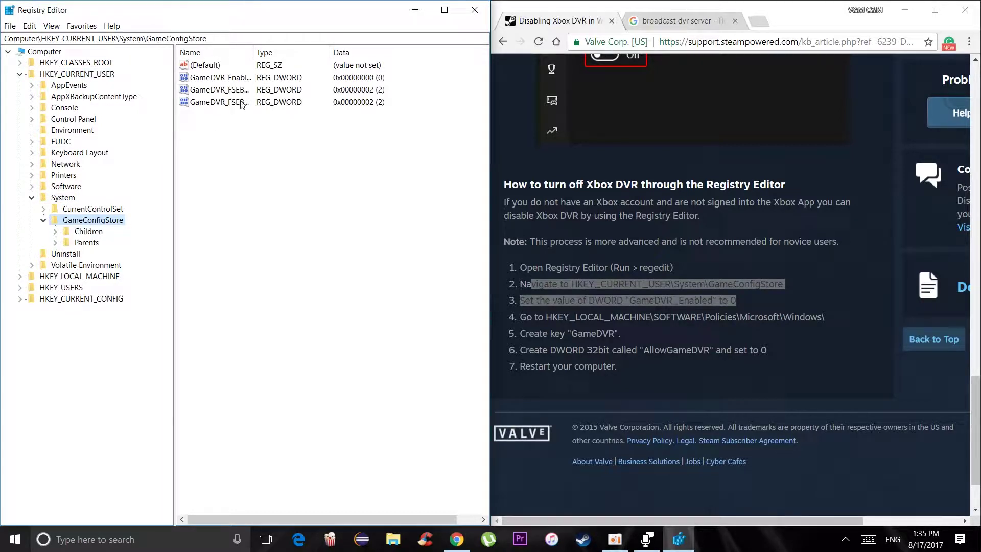
pyautogui.click(240, 78)
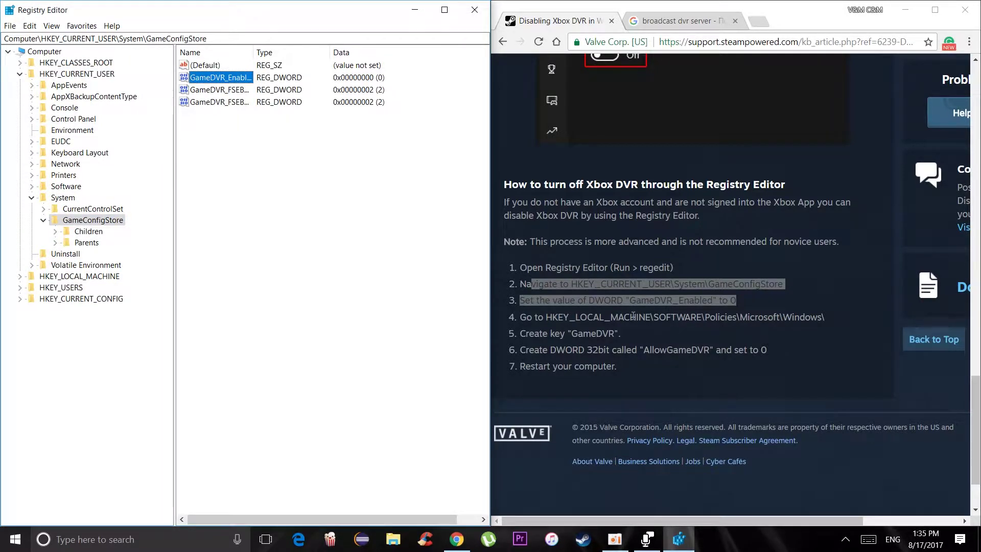
pyautogui.moveTo(548, 333); pyautogui.dragTo(718, 300)
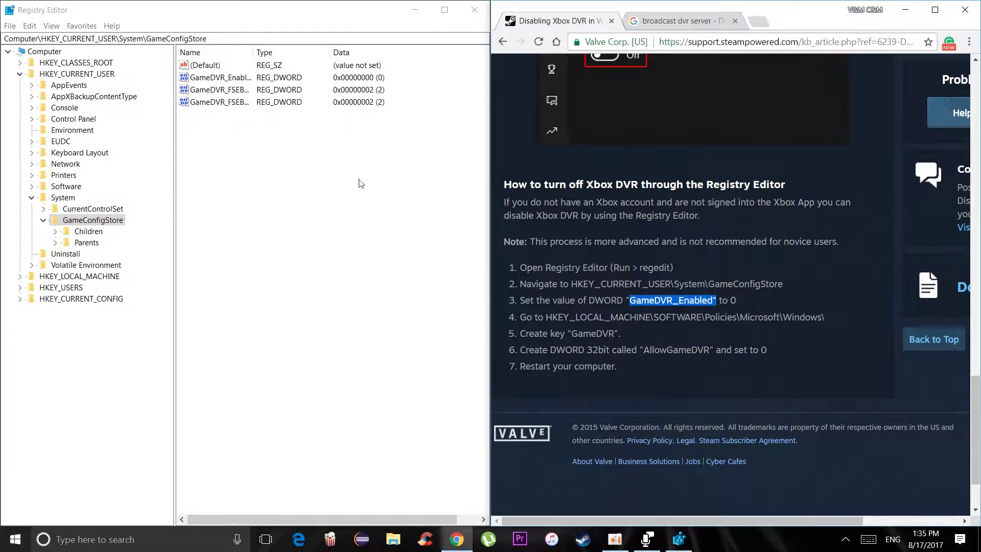
pyautogui.doubleClick(245, 78)
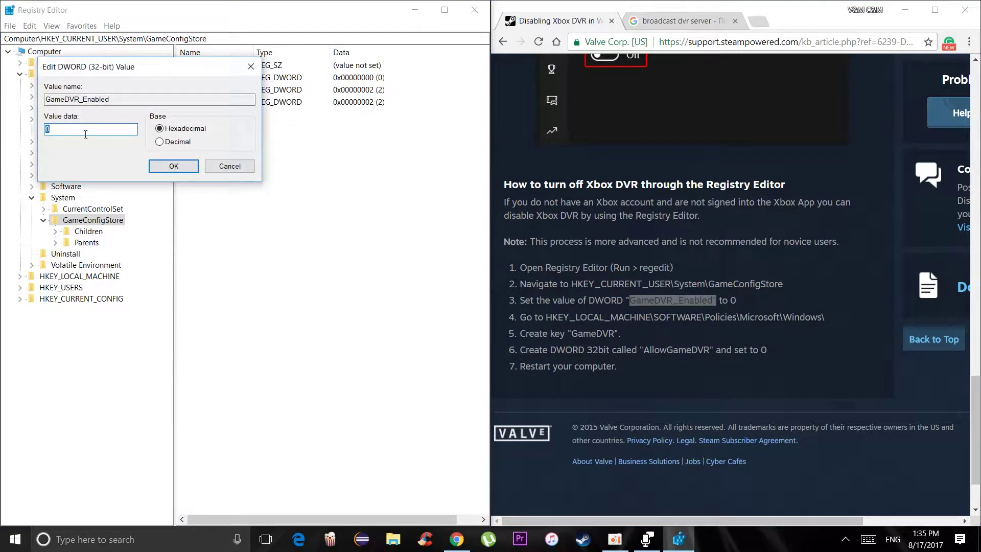
pyautogui.write('1')
pyautogui.press('Return')
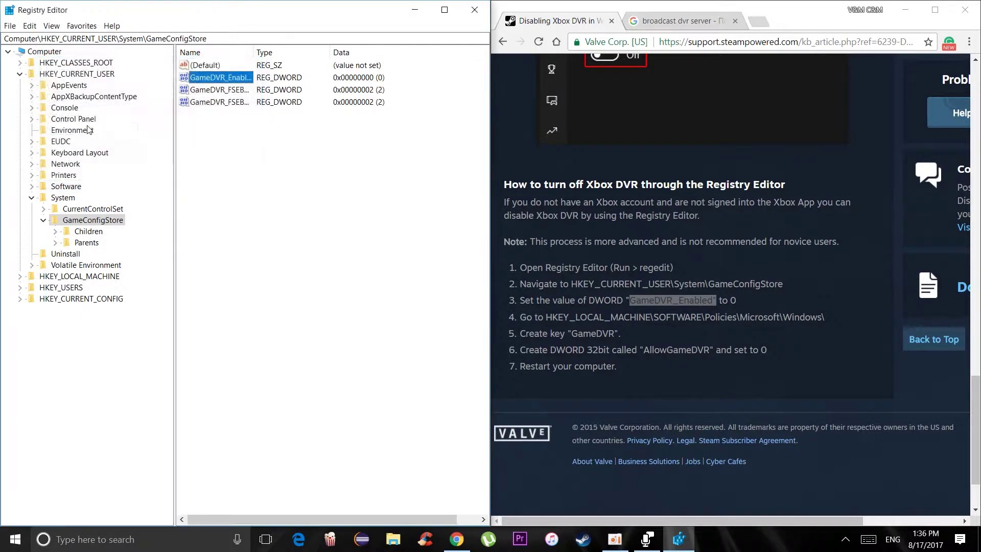
# Collapse HKEY_CURRENT_USER and expand HKEY_LOCAL_MACHINE > SOFTWARE > Policies
pyautogui.click(20, 74)
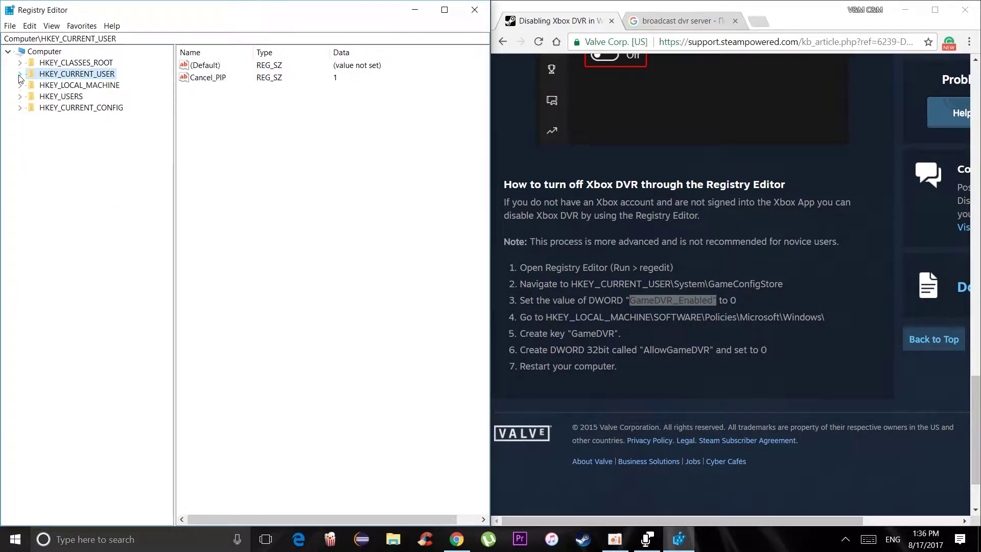
pyautogui.doubleClick(81, 86)
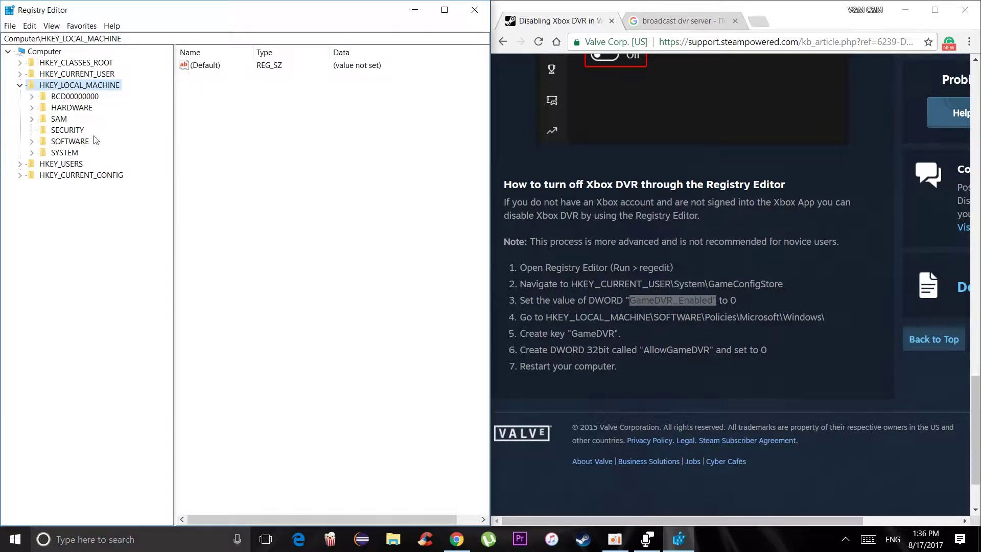
pyautogui.doubleClick(62, 142)
pyautogui.scroll(-6, 99, 356)
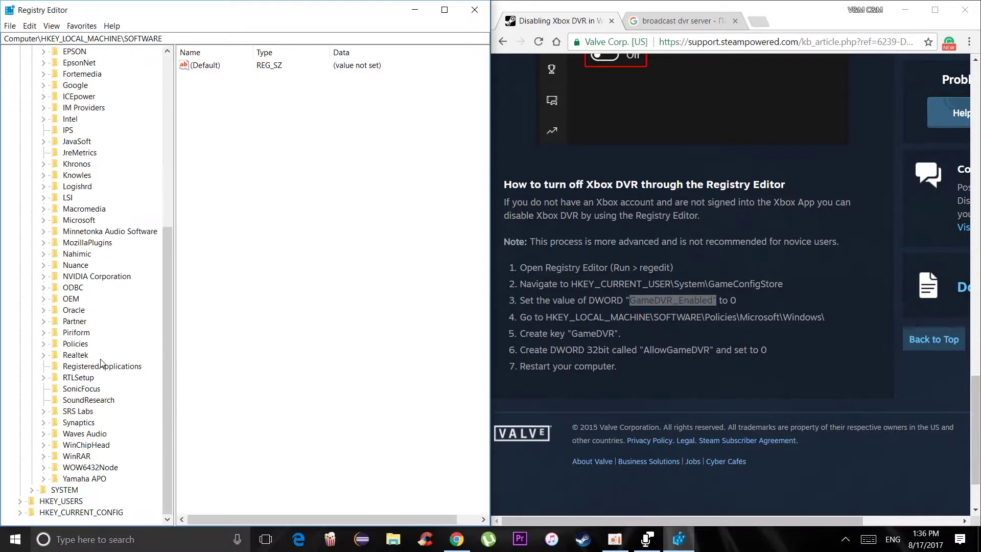
pyautogui.doubleClick(77, 346)
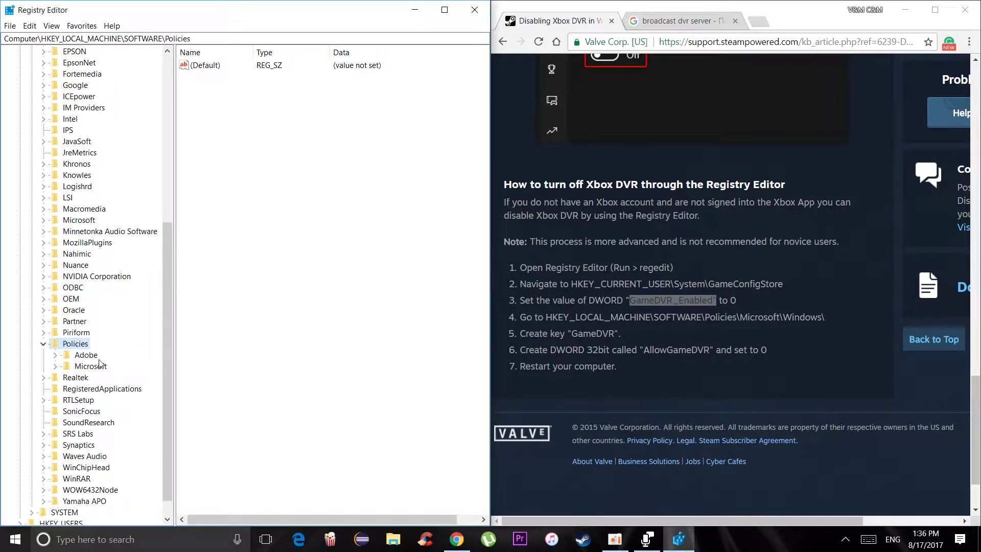
# Expand Policies\Microsoft\Windows and bring up the Windows key's context menu
pyautogui.click(90, 367)
pyautogui.doubleClick(89, 368)
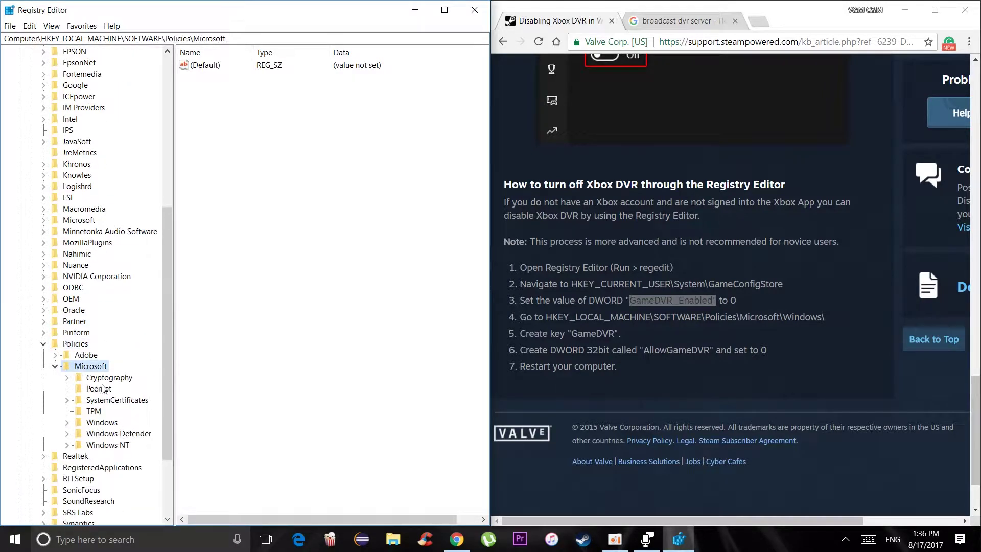
pyautogui.doubleClick(100, 427)
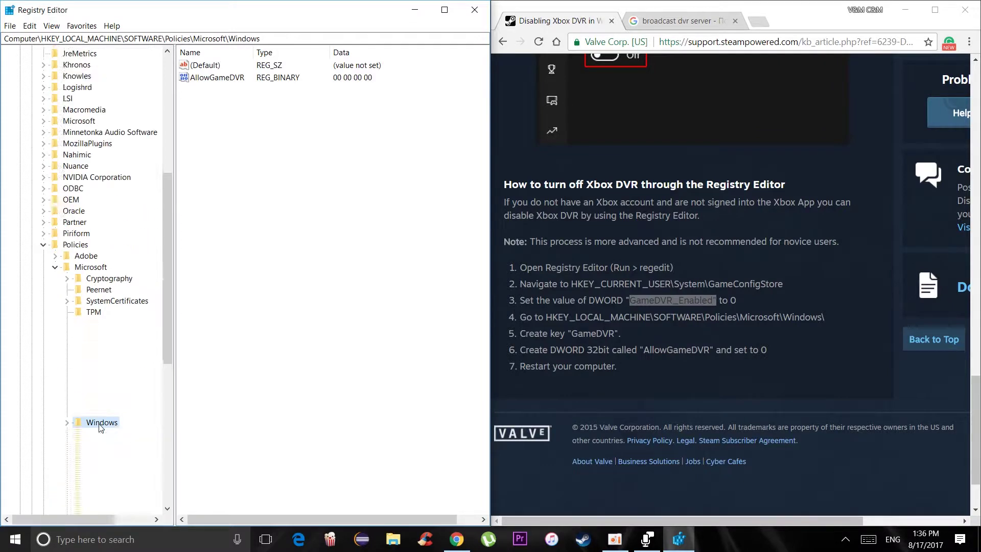
pyautogui.scroll(-3, 136, 314)
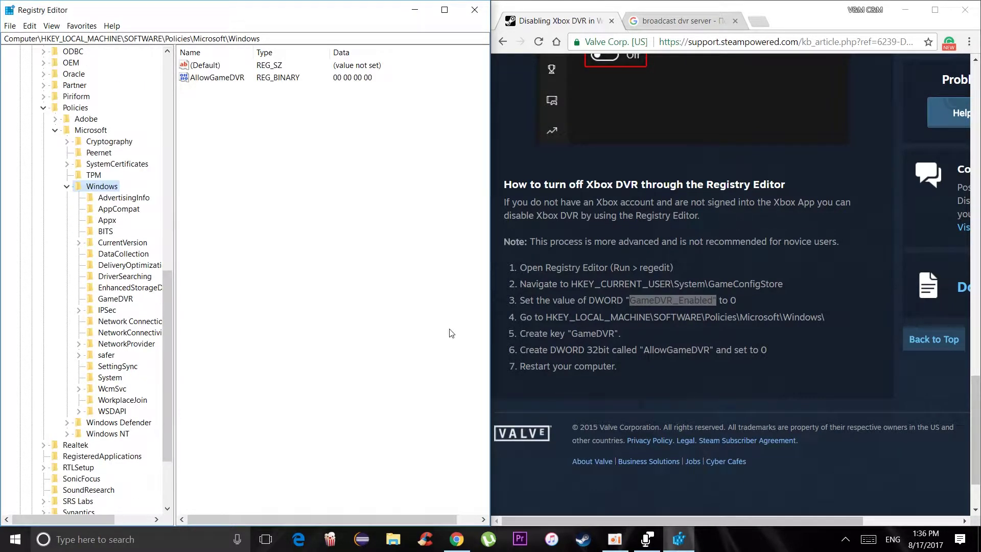
pyautogui.moveTo(526, 333); pyautogui.dragTo(576, 332)
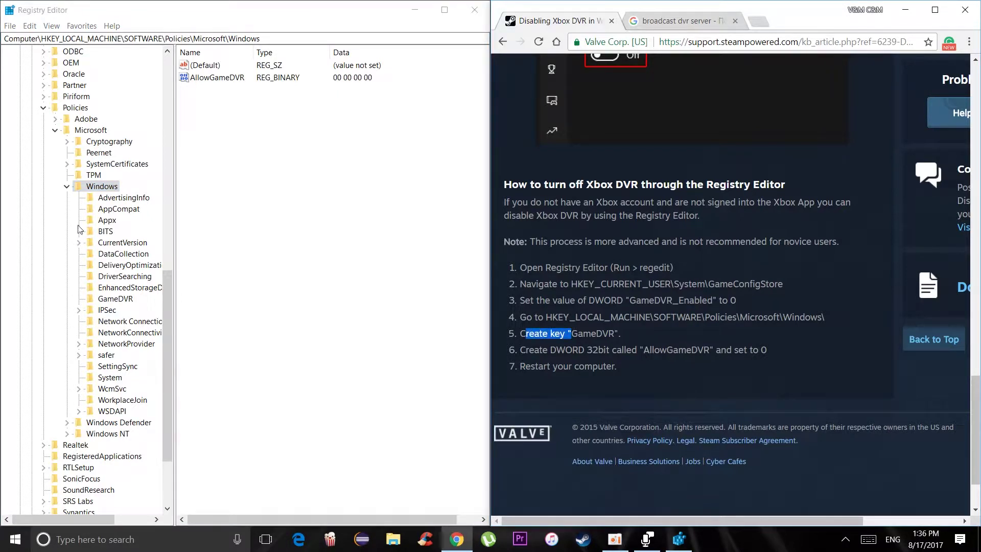
pyautogui.click(83, 191)
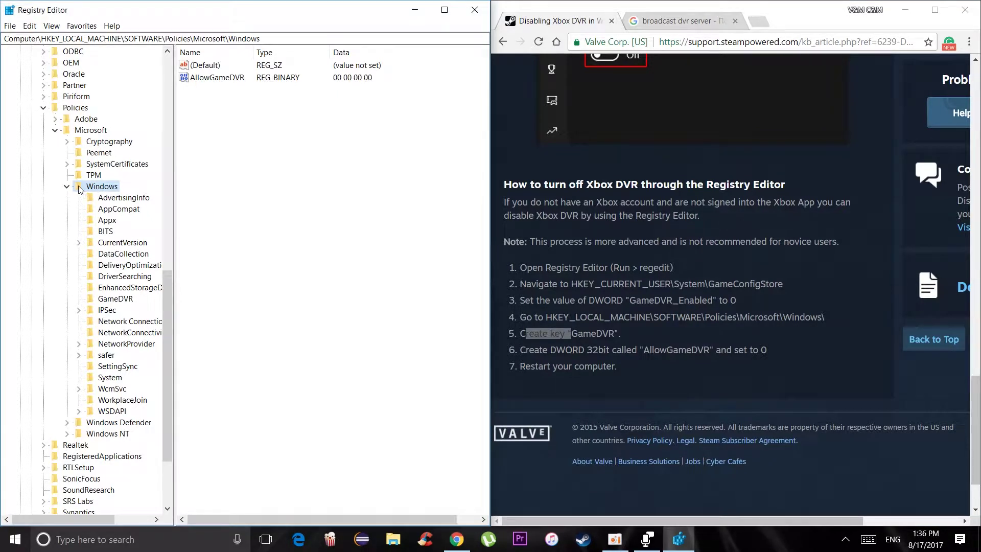
pyautogui.rightClick(80, 189)
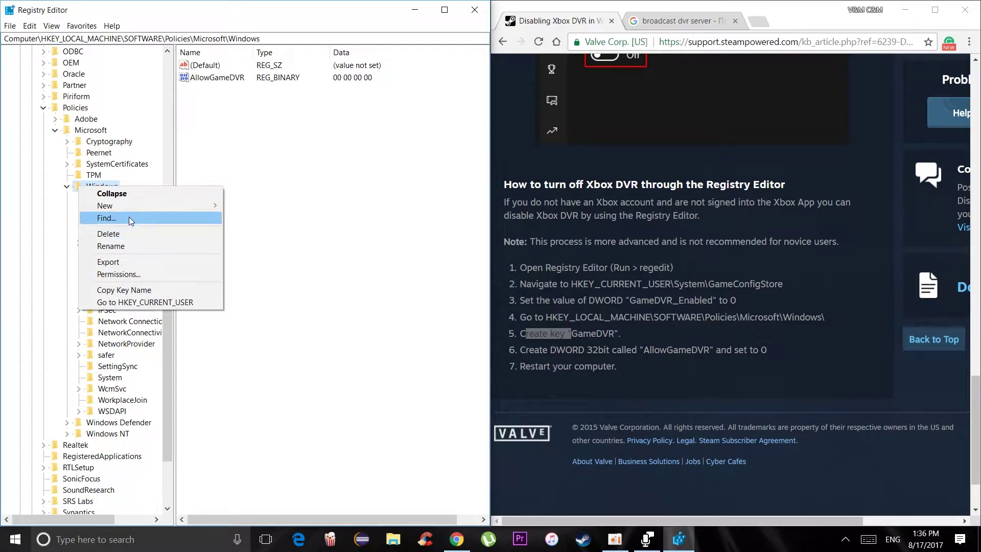
# Create a new key under Windows and try naming it GameDVR
pyautogui.moveTo(136, 206)
pyautogui.click(245, 205)
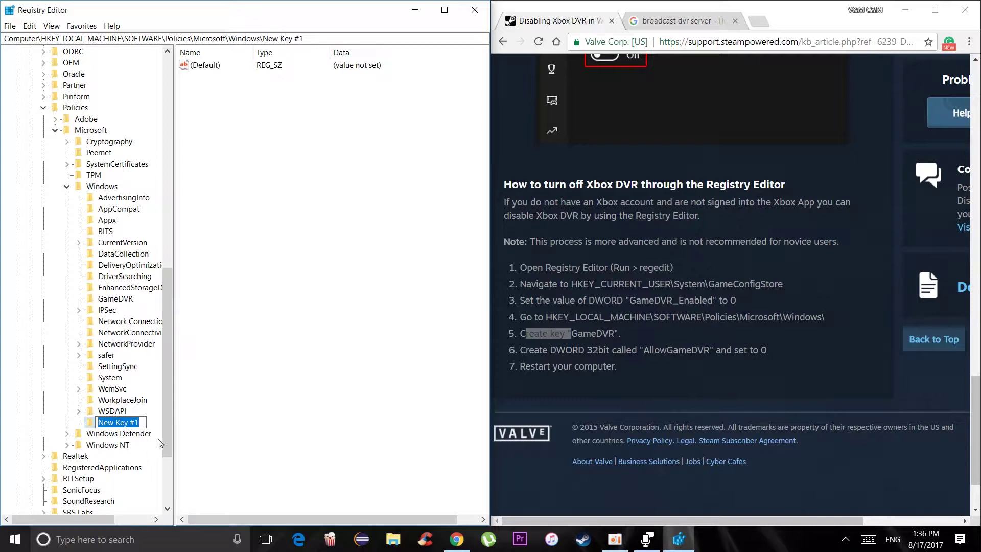
pyautogui.press('BackSpace')
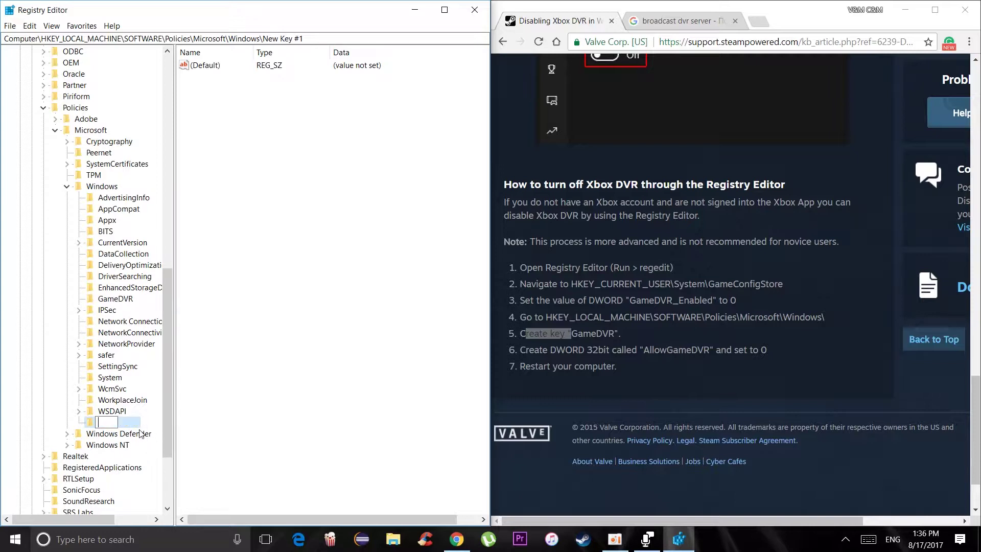
pyautogui.write('GameDVR')
pyautogui.press('BackSpace')
pyautogui.press('BackSpace')
pyautogui.press('BackSpace')
pyautogui.press('BackSpace')
pyautogui.press('BackSpace')
# Delete the stray 'Ga' key, leaving the original GameDVR key
pyautogui.click(121, 400)
pyautogui.click(107, 425)
pyautogui.rightClick(107, 428)
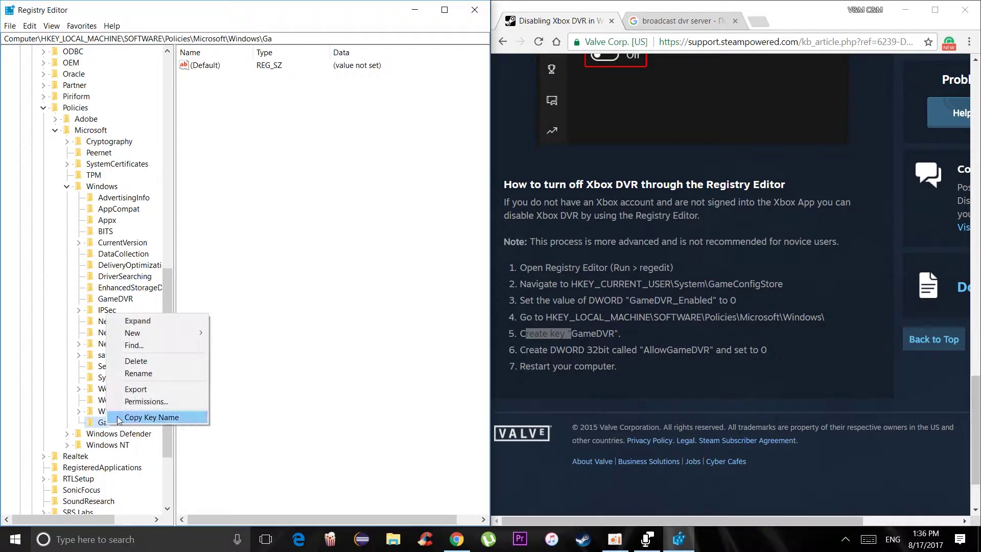
pyautogui.click(148, 361)
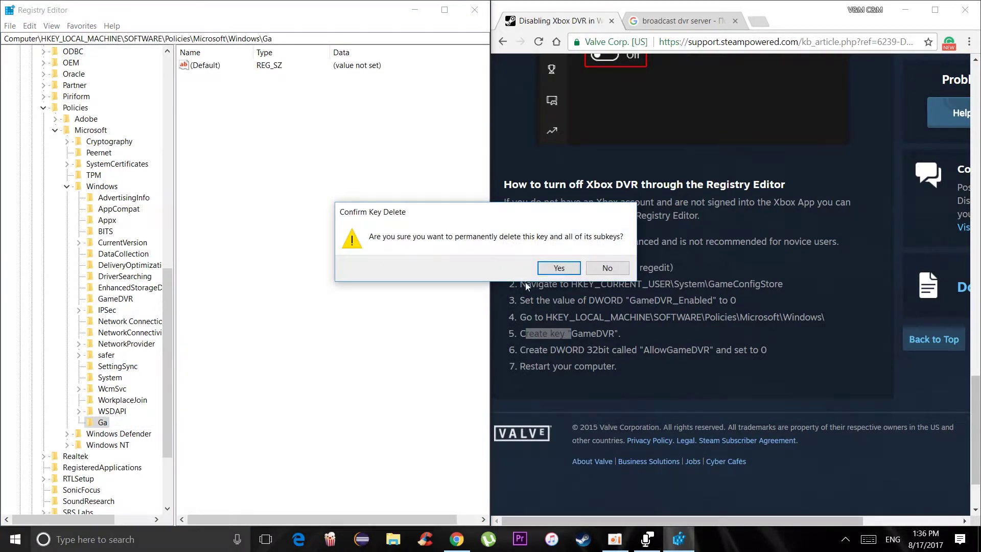
pyautogui.click(562, 268)
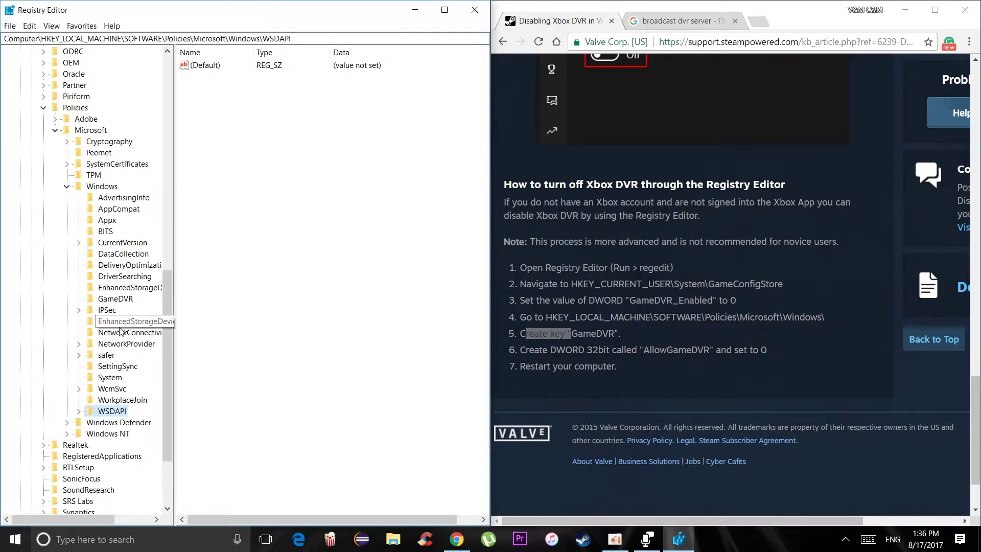
pyautogui.click(109, 302)
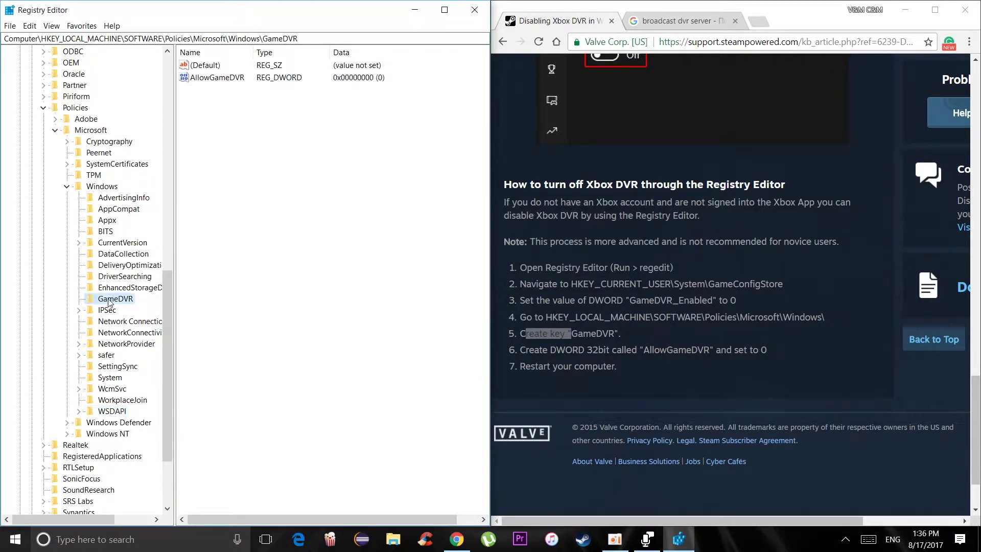
pyautogui.rightClick(213, 105)
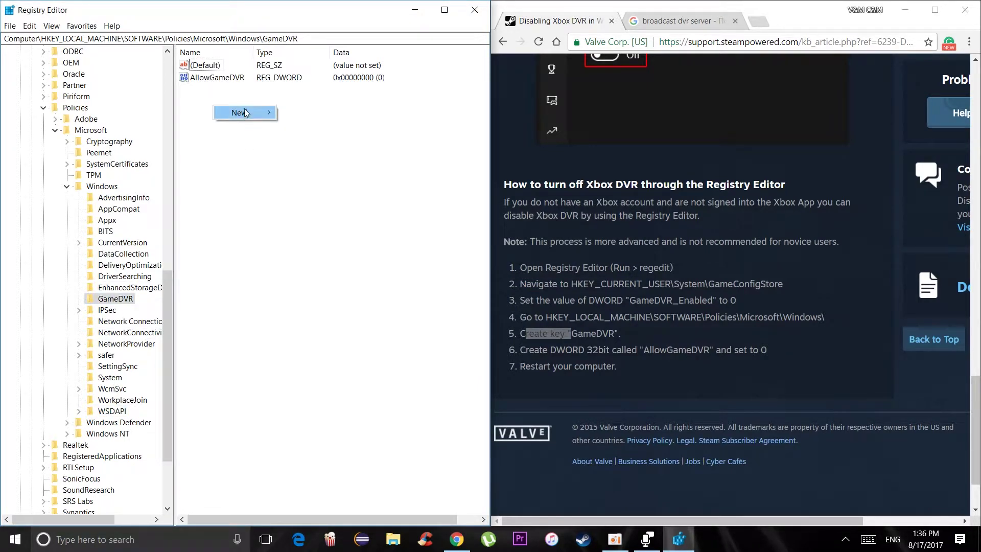
pyautogui.moveTo(247, 113)
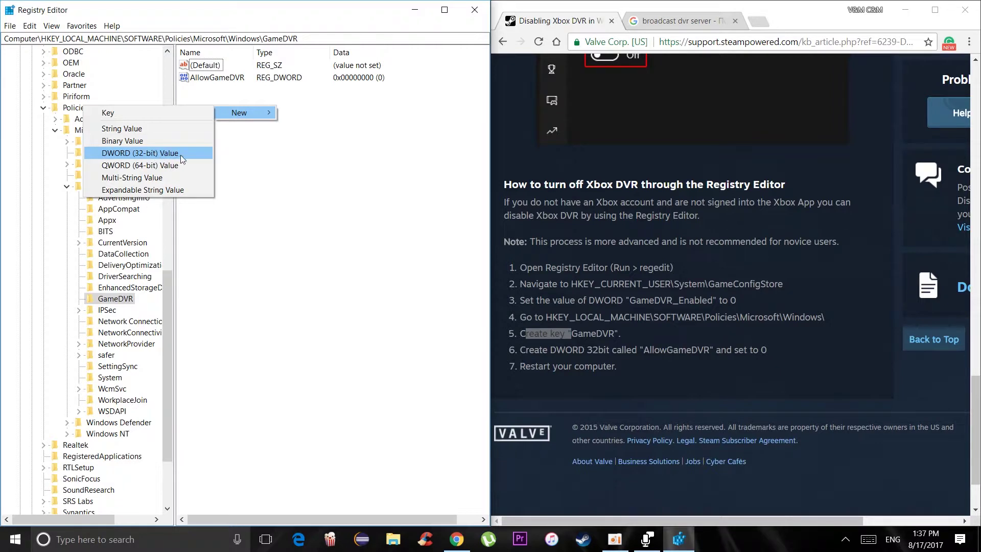
pyautogui.click(272, 156)
pyautogui.doubleClick(210, 78)
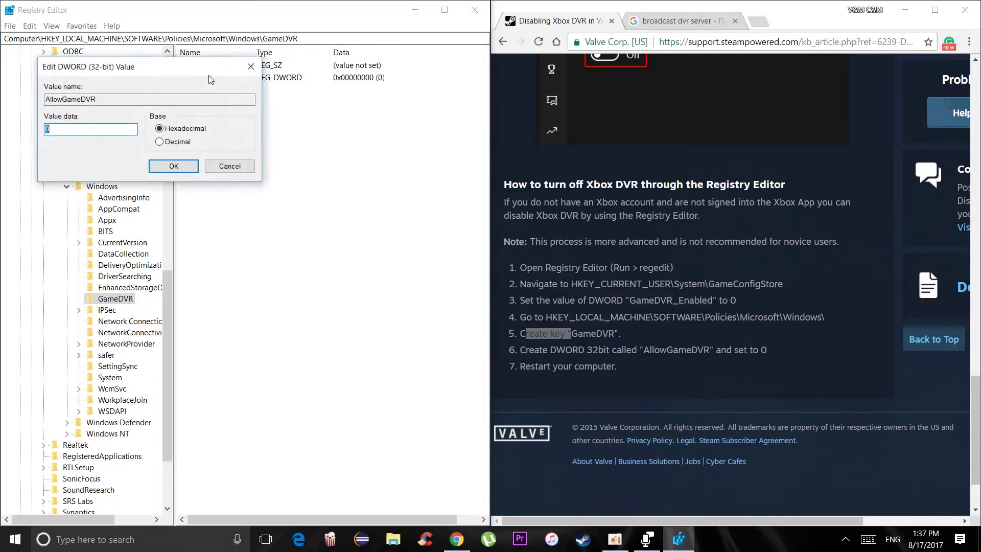
pyautogui.click(168, 165)
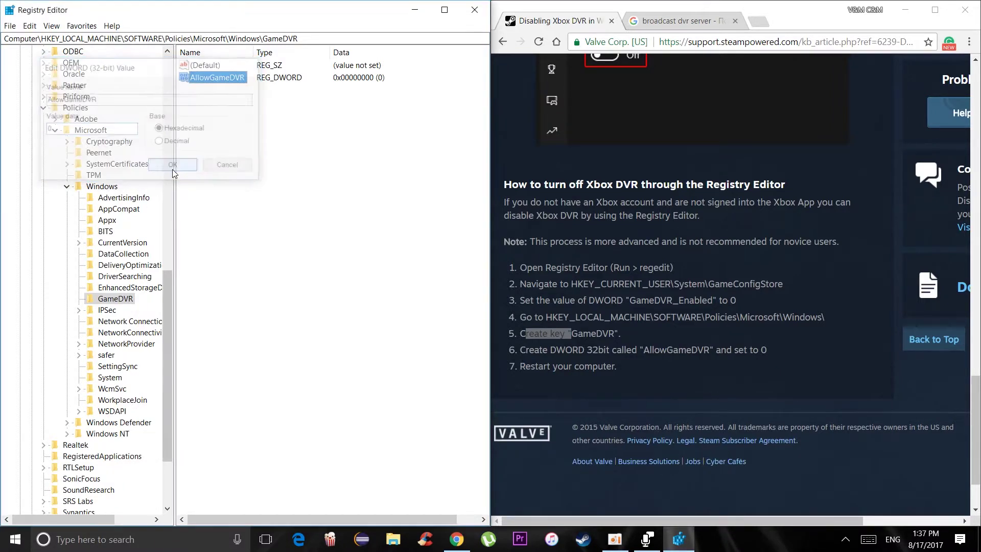
# Collapse Policies and HKEY_LOCAL_MACHINE so only the five root hives show
pyautogui.click(43, 107)
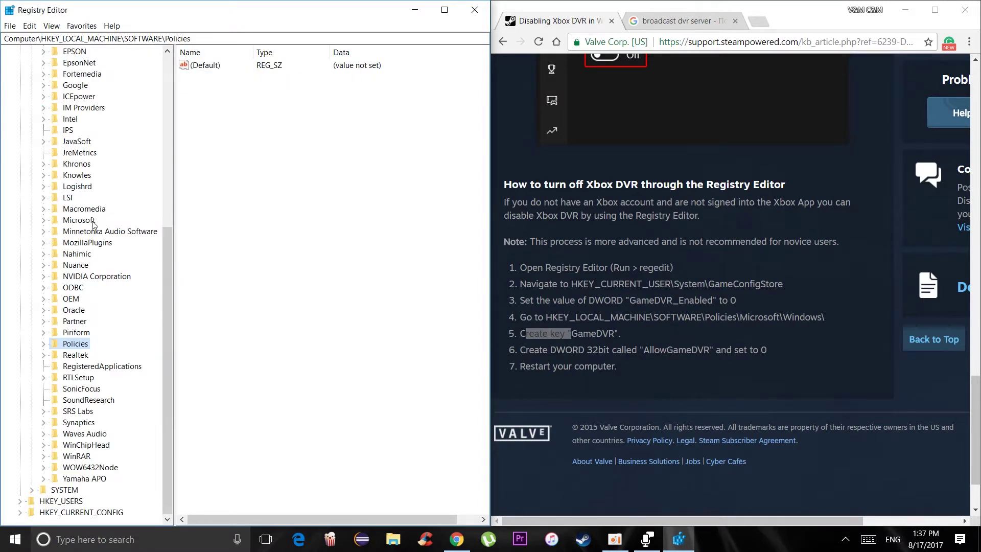
pyautogui.scroll(8, 92, 223)
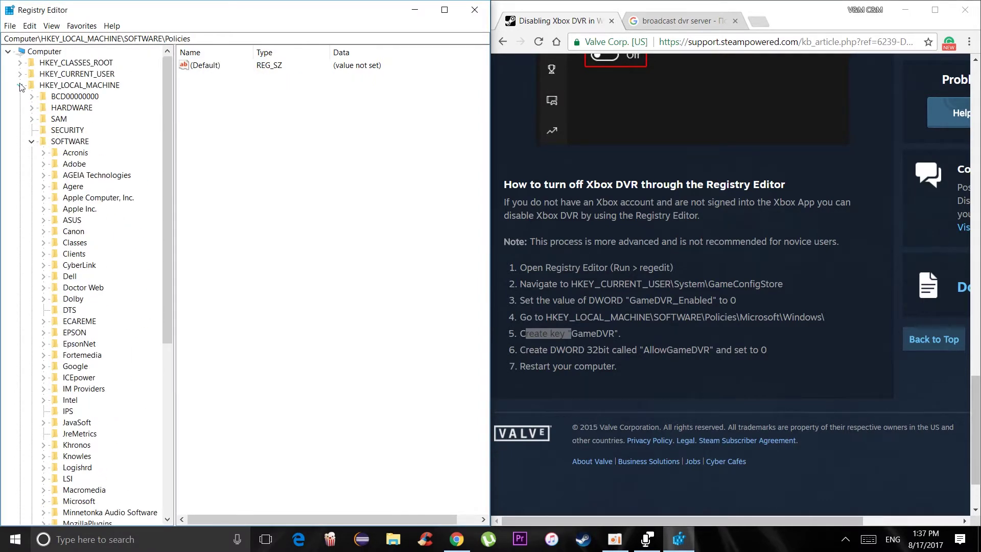
pyautogui.click(21, 85)
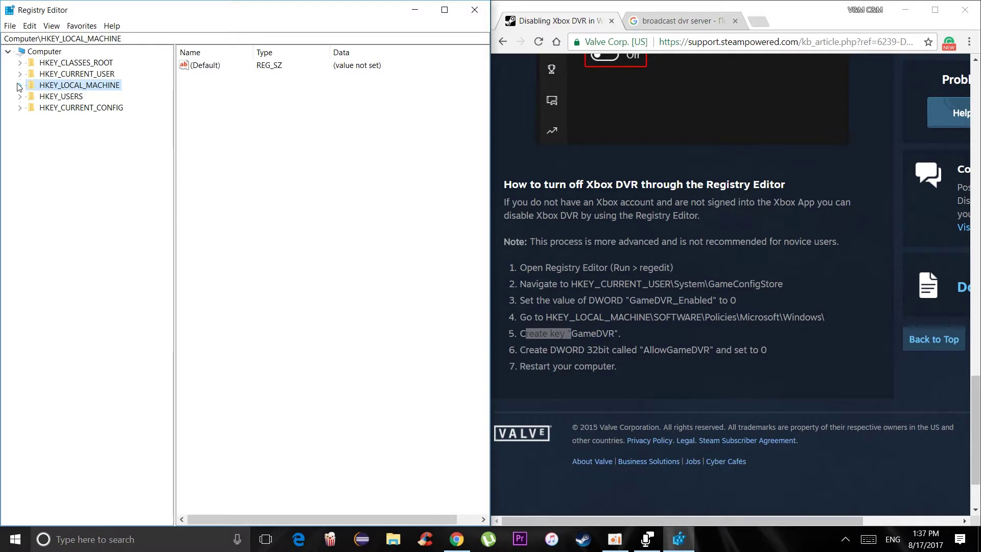